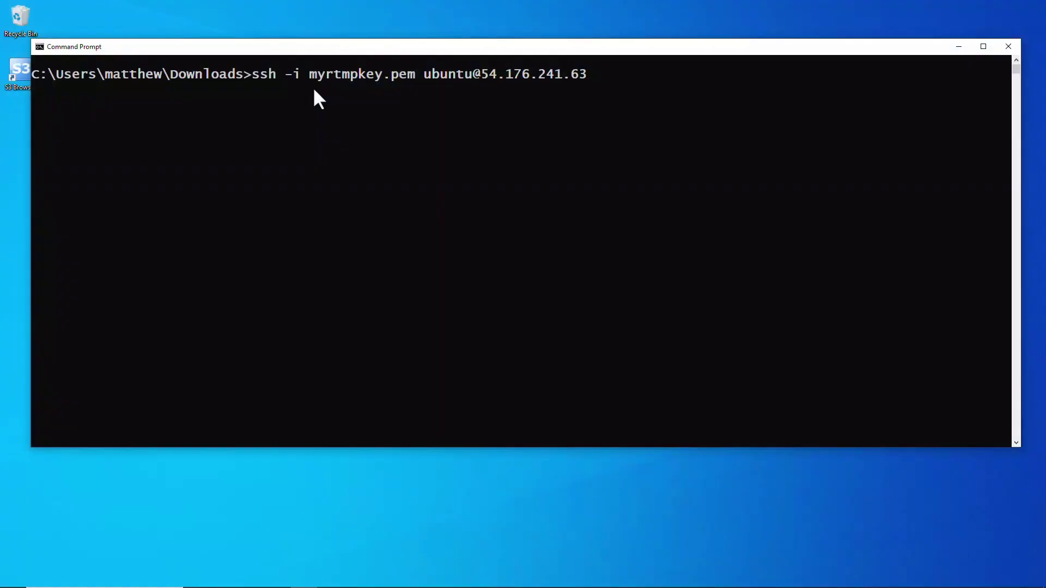
- Connect over SSH, switch to a root shell with sudo -s, and apt install stunnel4
{"action": "key", "text": "Return"}
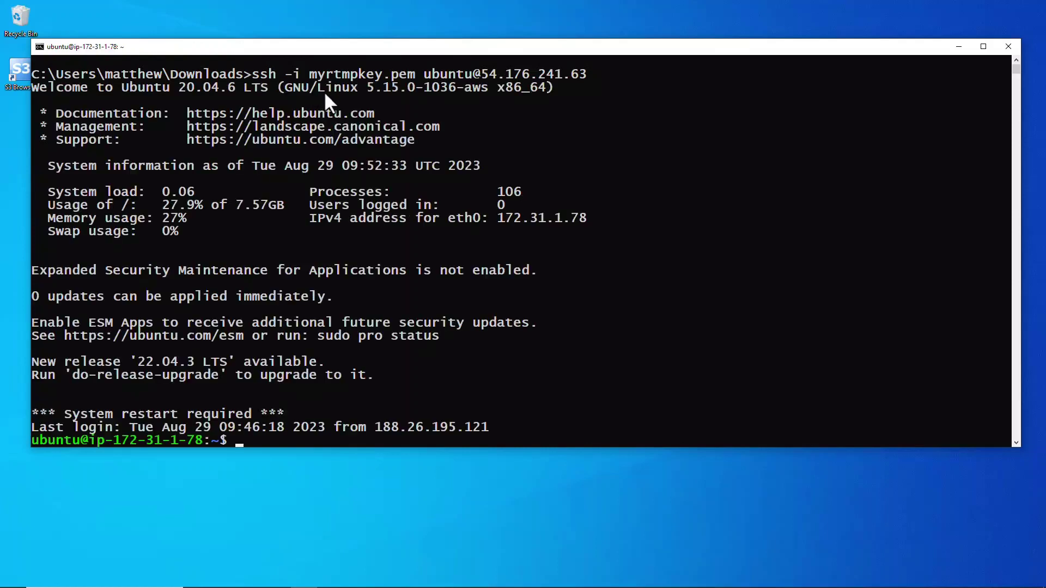
{"action": "type", "text": "clear"}
{"action": "key", "text": "Return"}
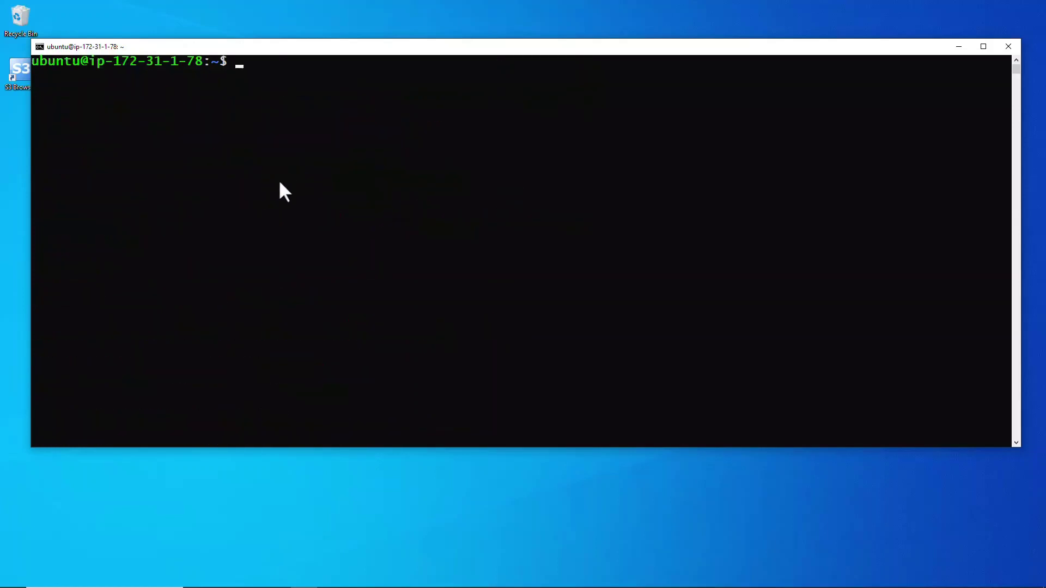
{"action": "type", "text": "sudo -s"}
{"action": "key", "text": "Return"}
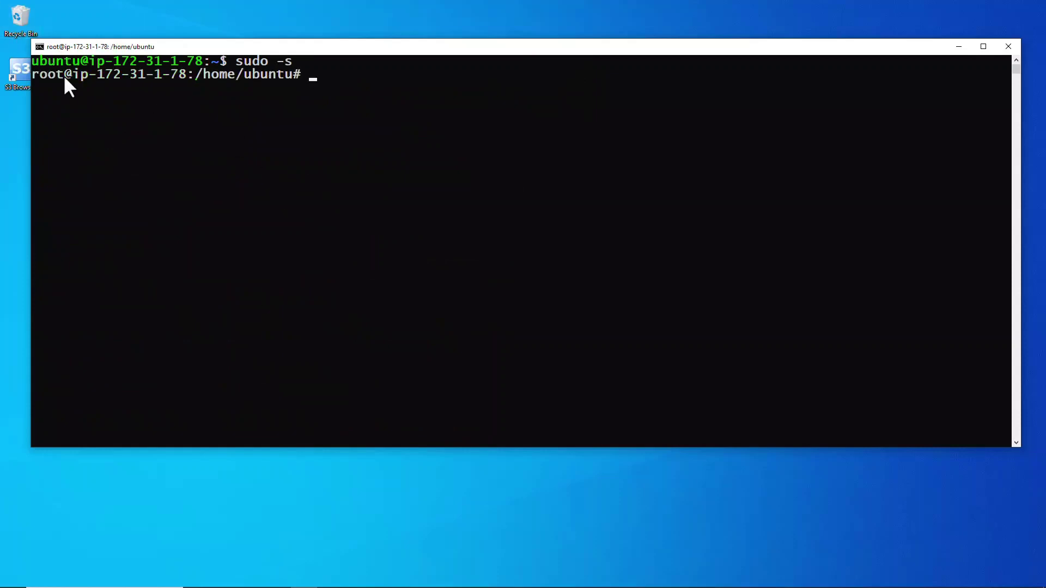
{"action": "type", "text": "apt insta"}
{"action": "type", "text": "ll stun"}
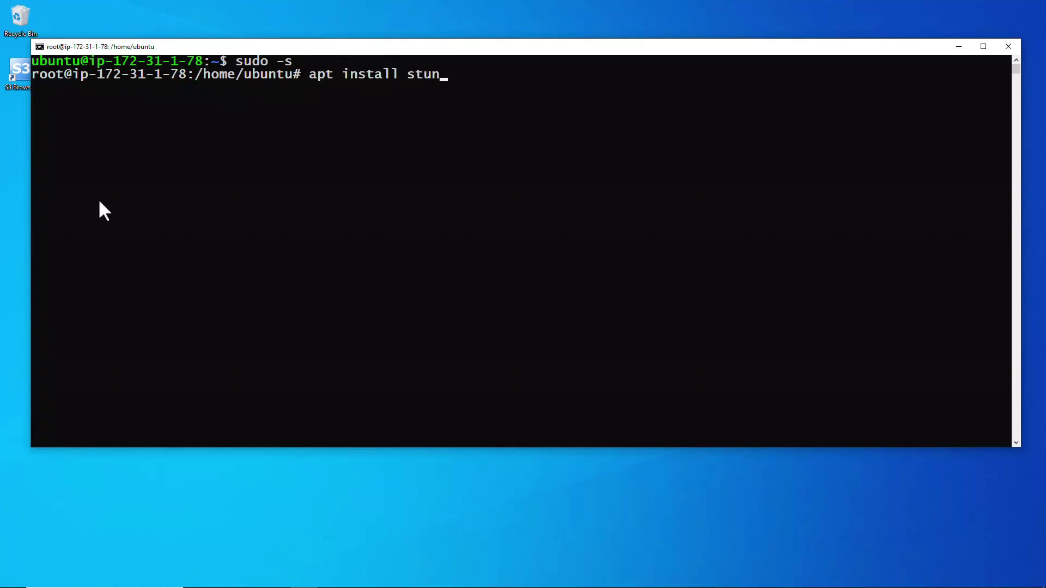
{"action": "type", "text": "nel"}
{"action": "key", "text": "Return"}
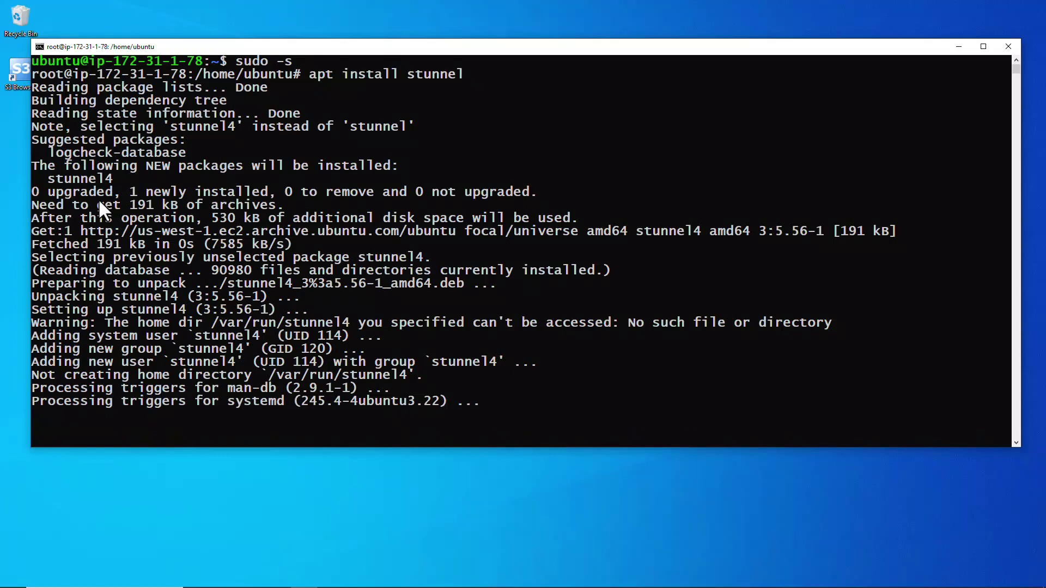
{"action": "type", "text": "claer"}
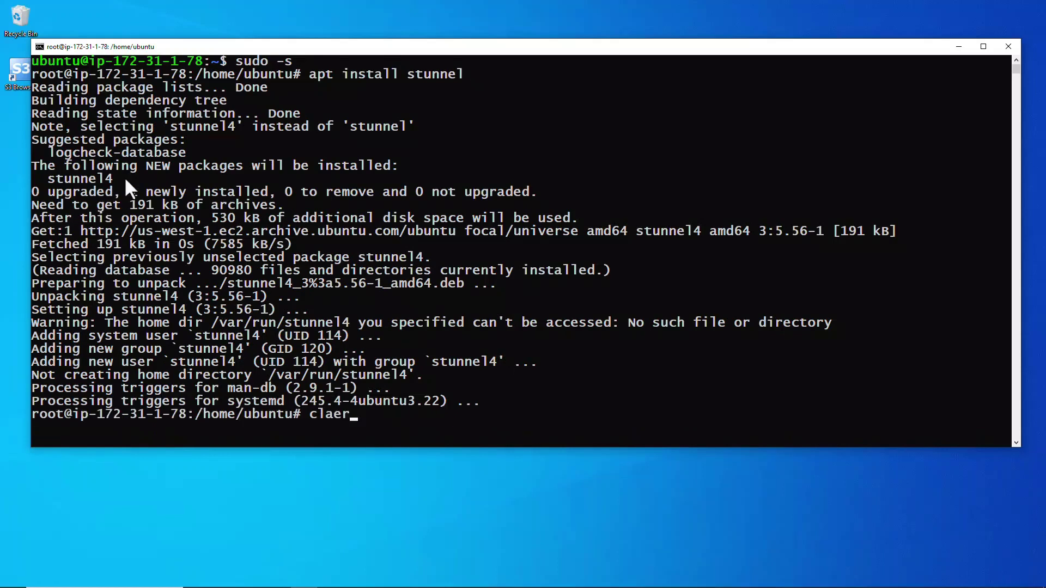
{"action": "key", "text": "Return"}
{"action": "type", "text": "clear"}
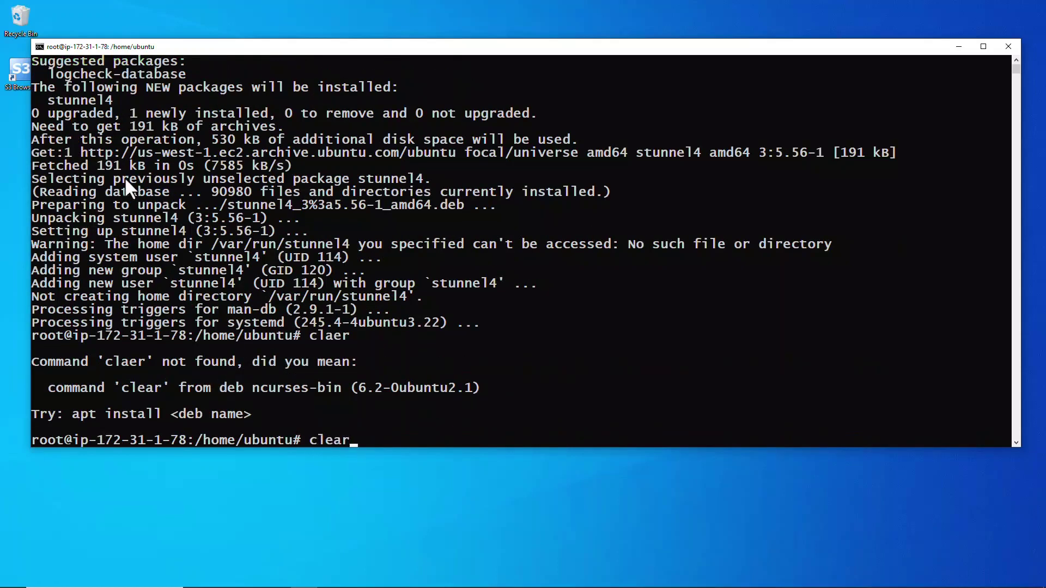
- Write /etc/stunnel/stunnel.conf with an fb-live tunnel from port 19350 to live-api-s.facebook.com:443
{"action": "key", "text": "Return"}
{"action": "type", "text": "nano /"}
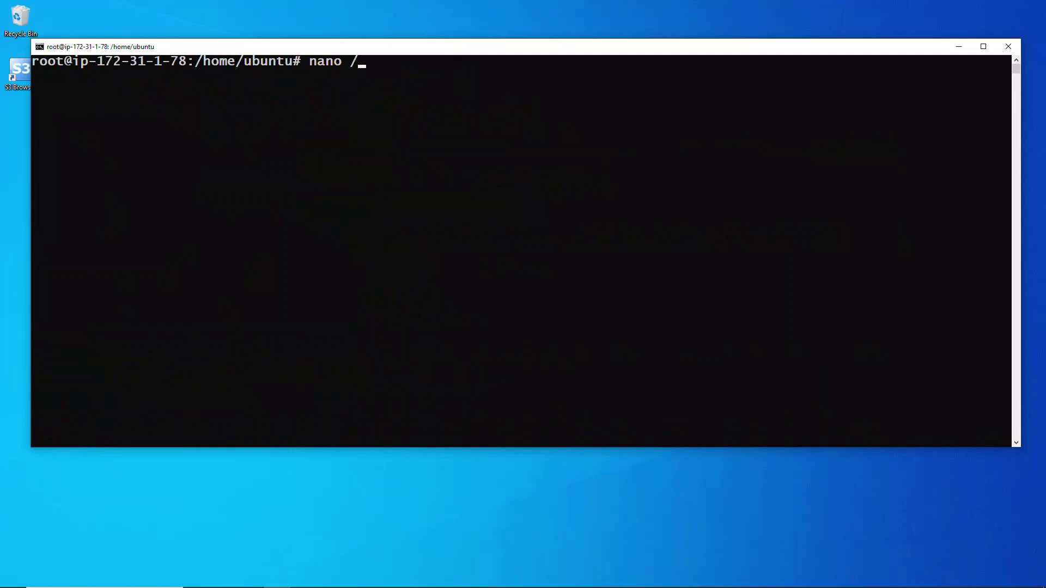
{"action": "type", "text": "etc/stun"}
{"action": "type", "text": "nel/stunn"}
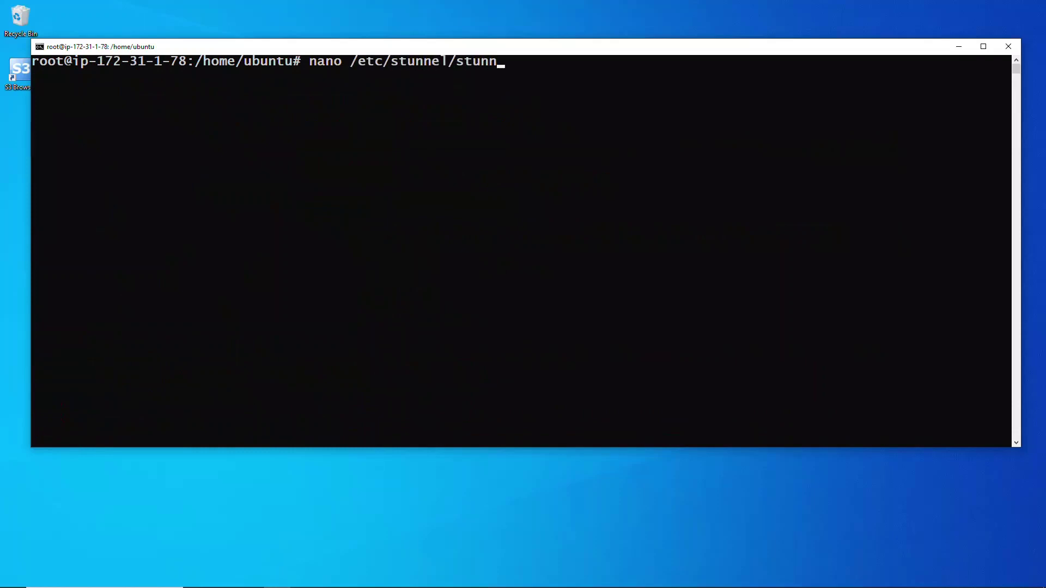
{"action": "type", "text": "ew"}
{"action": "key", "text": "BackSpace"}
{"action": "type", "text": "l."}
{"action": "type", "text": "conf"}
{"action": "key", "text": "Return"}
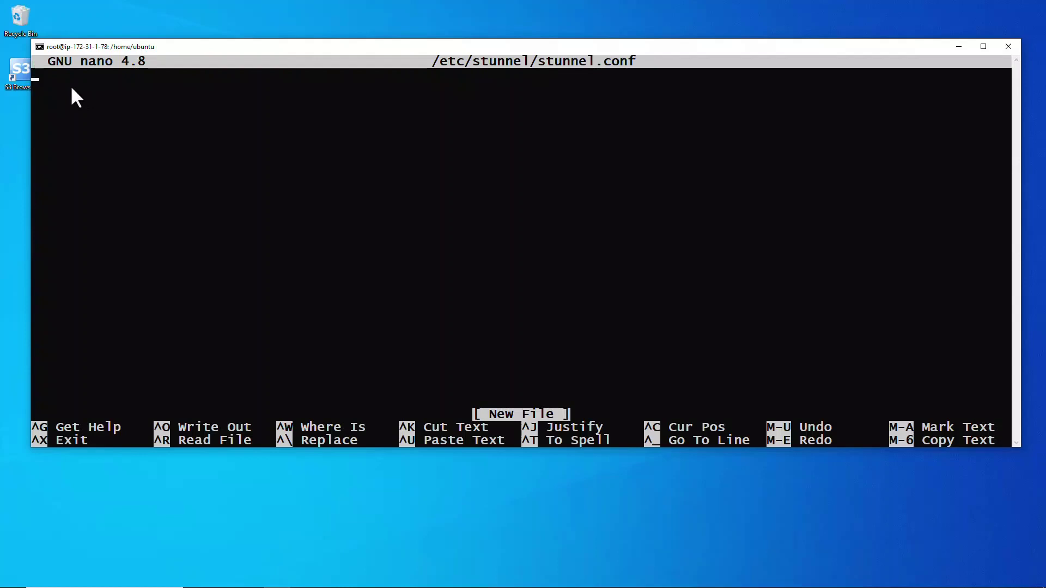
{"action": "right_click", "coordinate": [71, 85]}
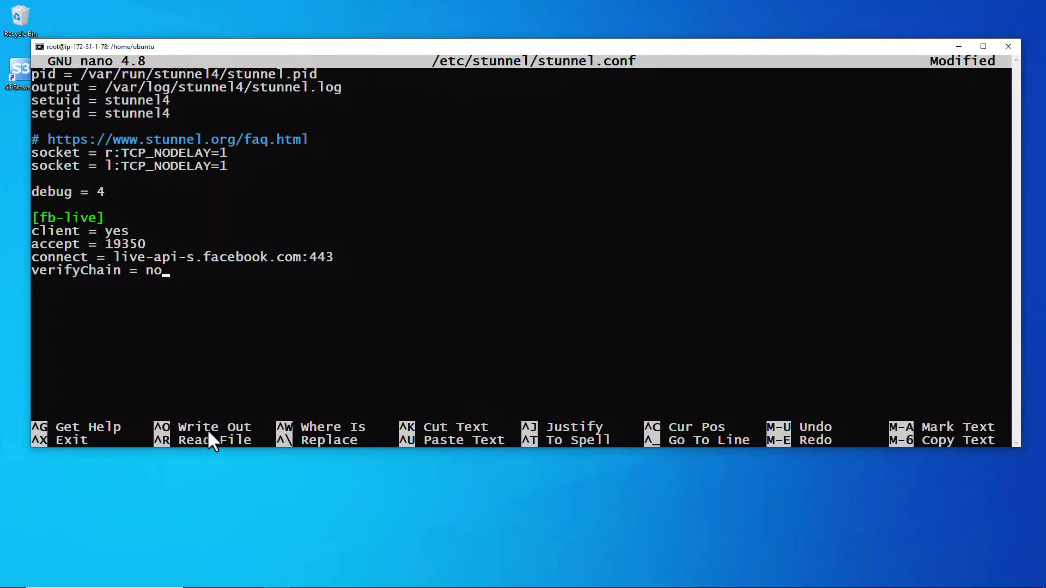
{"action": "key", "text": "ctrl+o"}
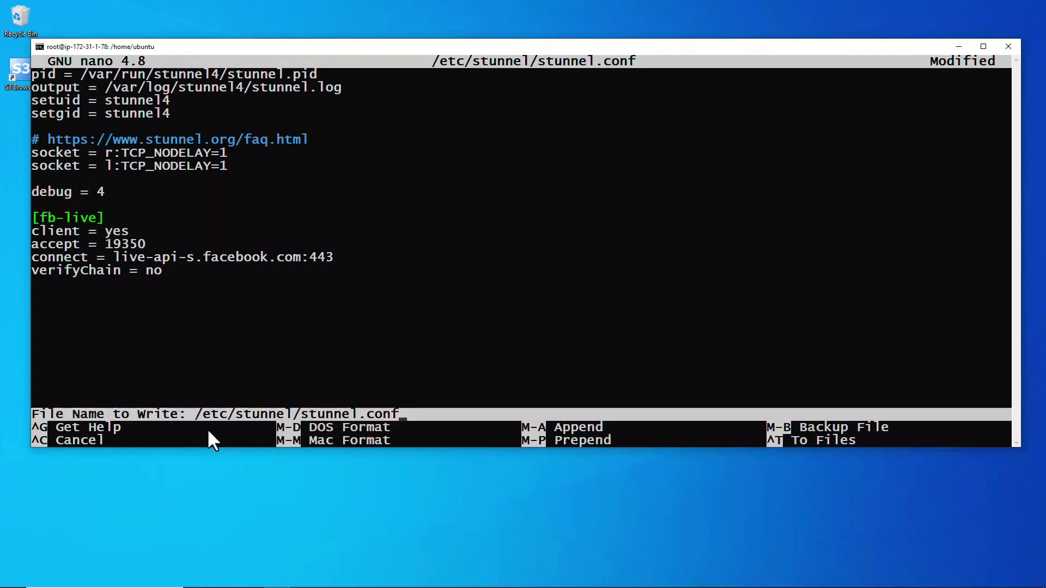
{"action": "key", "text": "Return"}
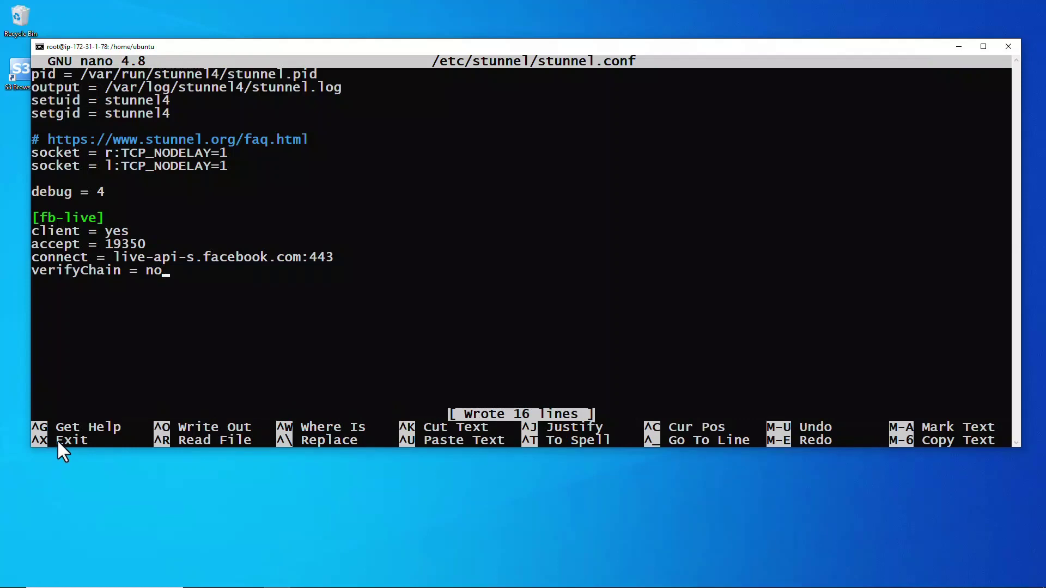
{"action": "key", "text": "ctrl+x"}
{"action": "type", "text": "cl"}
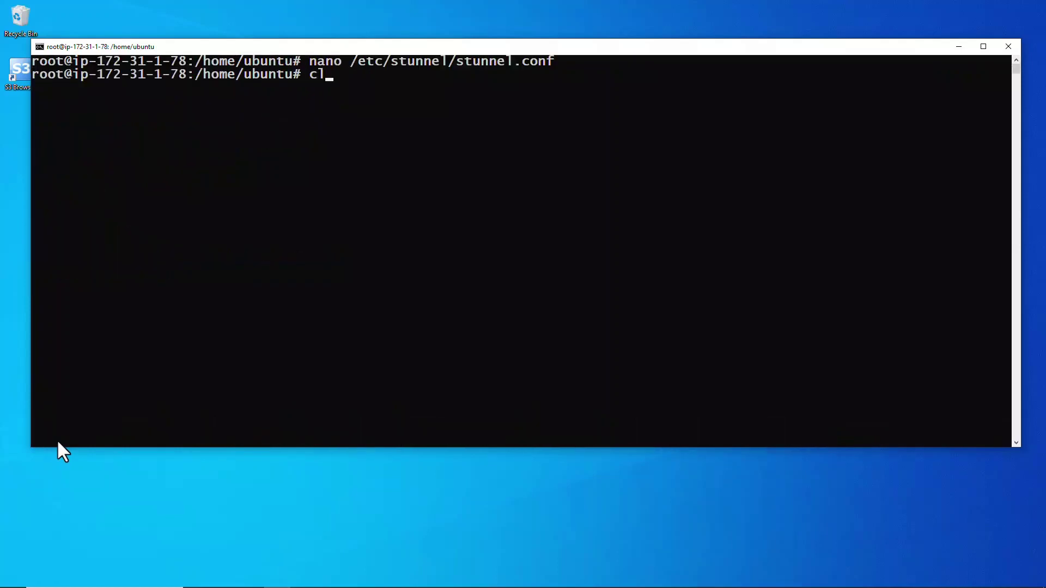
{"action": "type", "text": "ear"}
- Add ENABLE=1 below the RLIMITS line in /etc/default/stunnel4 and save the file
{"action": "key", "text": "Return"}
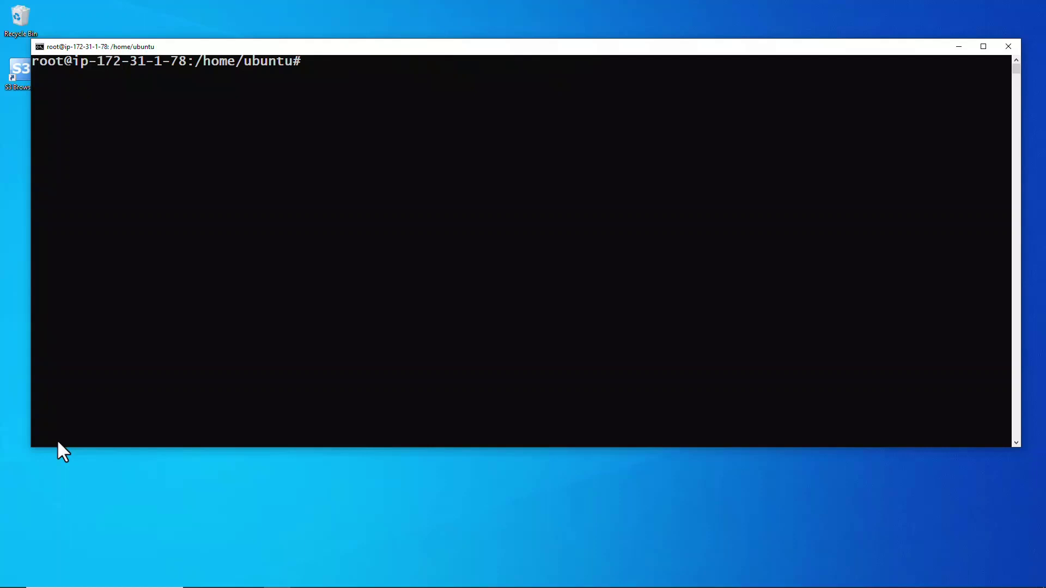
{"action": "type", "text": "na"}
{"action": "type", "text": "no /etc/"}
{"action": "type", "text": "defa"}
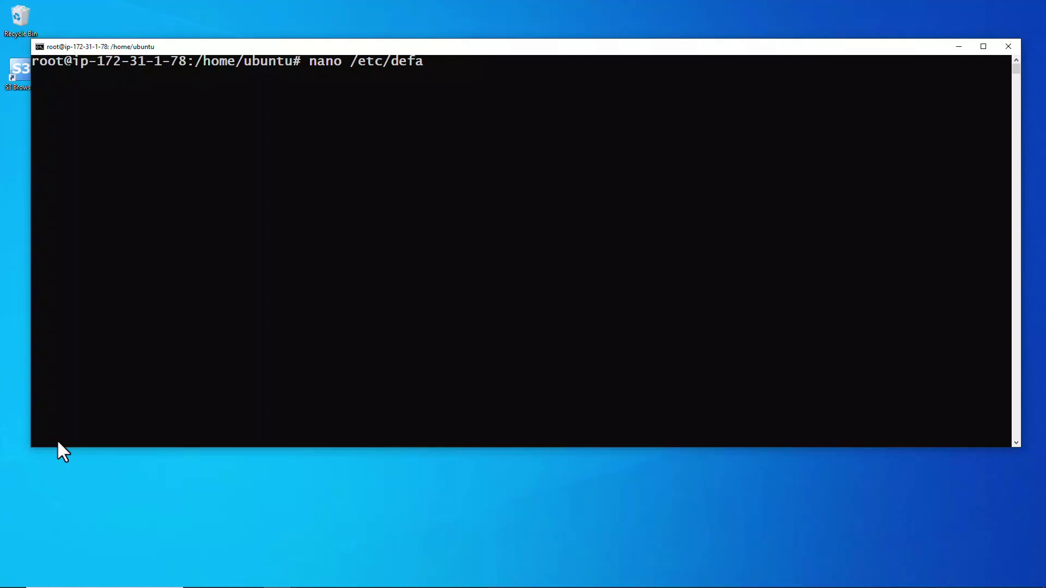
{"action": "type", "text": "ult/"}
{"action": "type", "text": "stunnel4"}
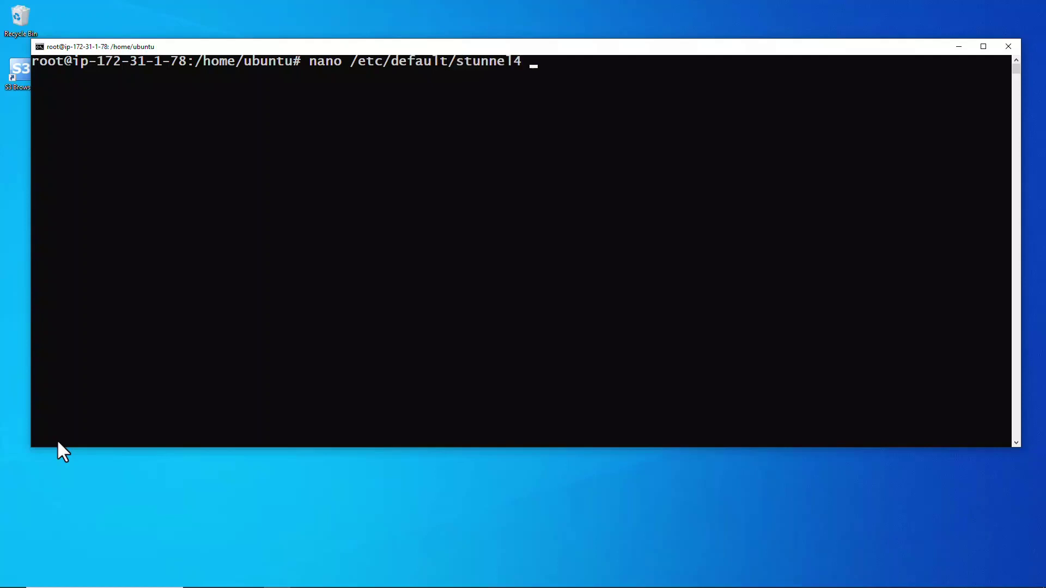
{"action": "key", "text": "Return"}
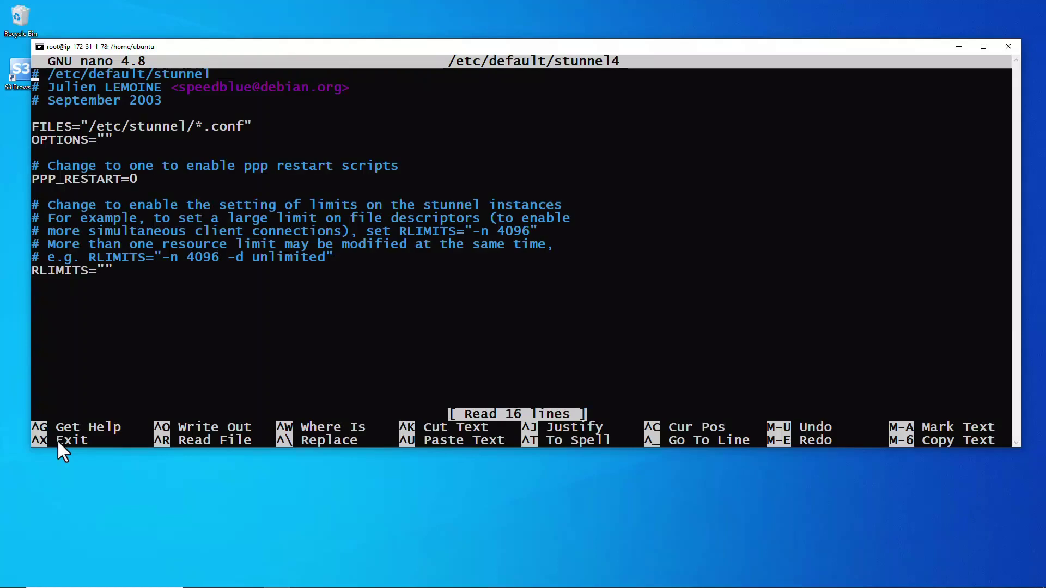
{"action": "key", "text": "Down"}
{"action": "key", "text": "Down"}
{"action": "key", "text": "Down"}
{"action": "key", "text": "Down"}
{"action": "key", "text": "Down"}
{"action": "key", "text": "Down"}
{"action": "key", "text": "Down"}
{"action": "key", "text": "Down"}
{"action": "key", "text": "Down"}
{"action": "key", "text": "Down"}
{"action": "key", "text": "Down"}
{"action": "key", "text": "Down"}
{"action": "key", "text": "Down"}
{"action": "key", "text": "Down"}
{"action": "key", "text": "Return"}
{"action": "type", "text": "enab"}
{"action": "key", "text": "BackSpace"}
{"action": "key", "text": "BackSpace"}
{"action": "key", "text": "BackSpace"}
{"action": "key", "text": "BackSpace"}
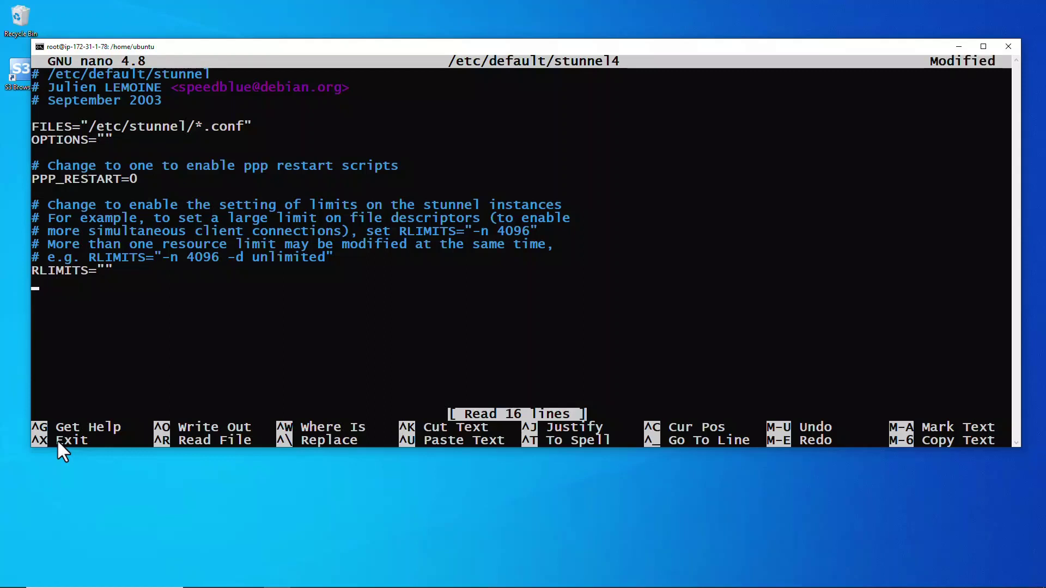
{"action": "type", "text": "E"}
{"action": "type", "text": "NABLE"}
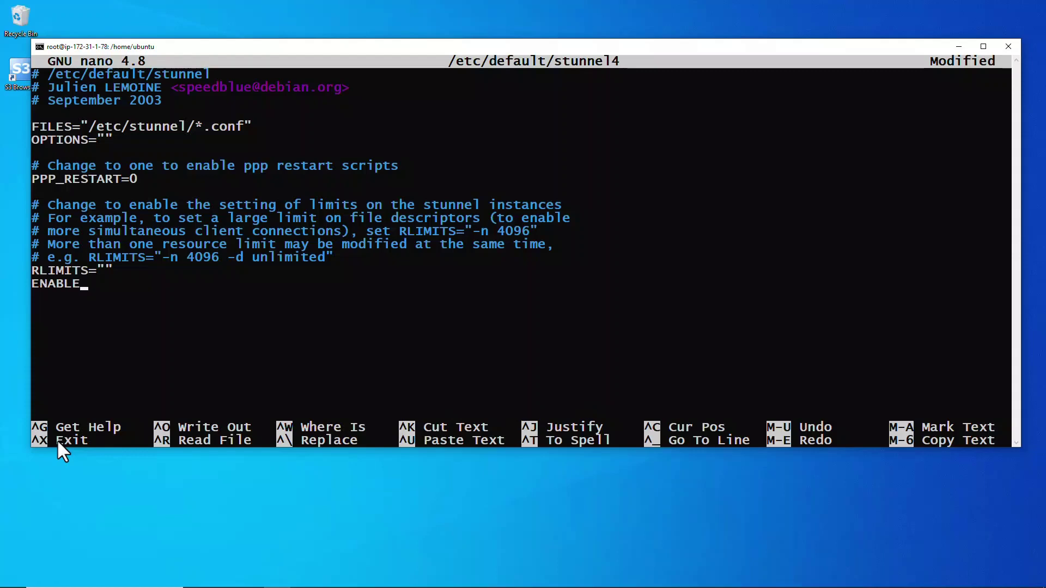
{"action": "type", "text": "=1"}
{"action": "key", "text": "ctrl+o"}
{"action": "key", "text": "Return"}
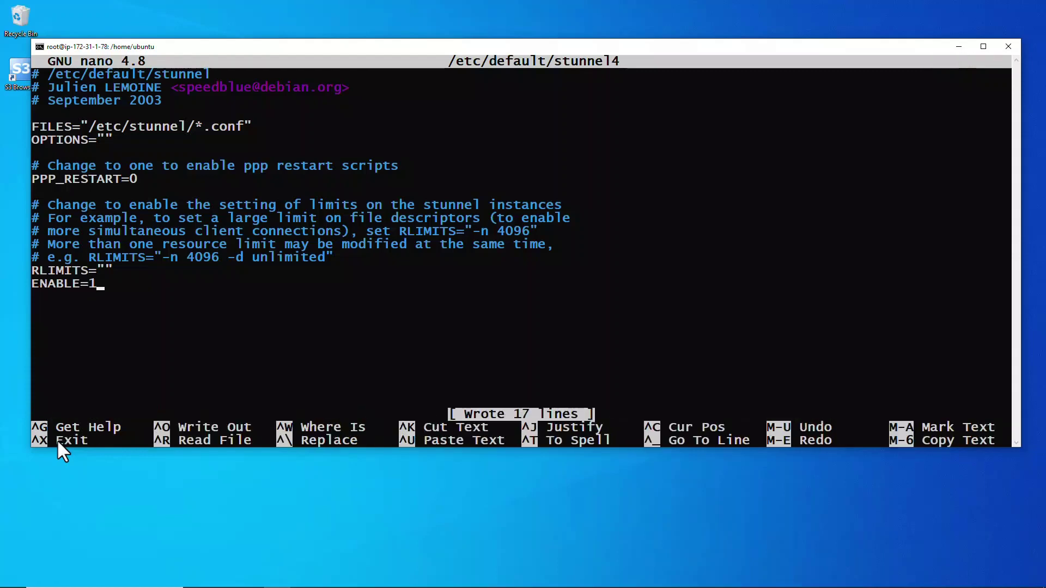
{"action": "key", "text": "ctrl+x"}
{"action": "type", "text": "C"}
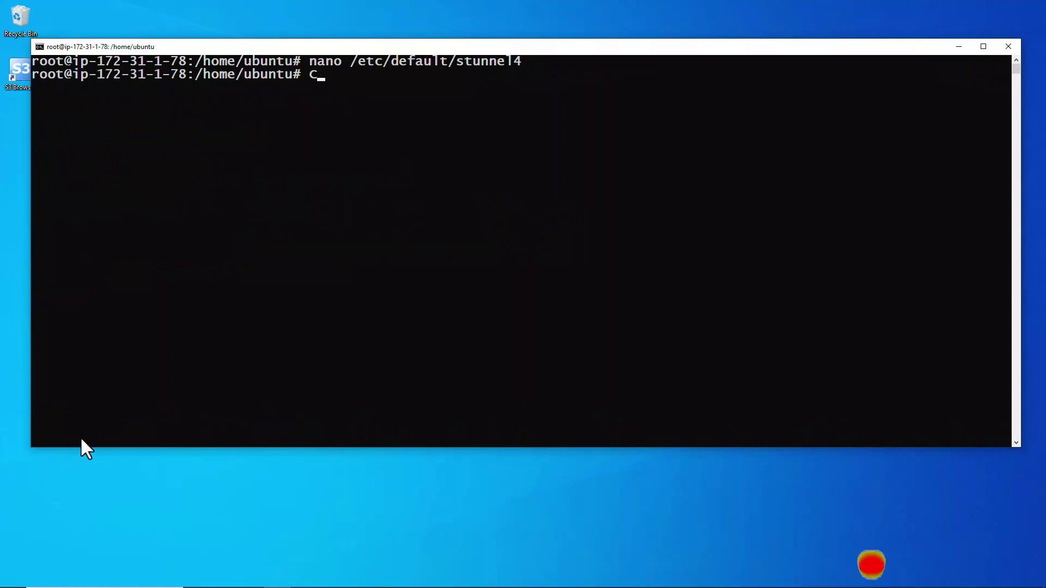
{"action": "type", "text": "LEA"}
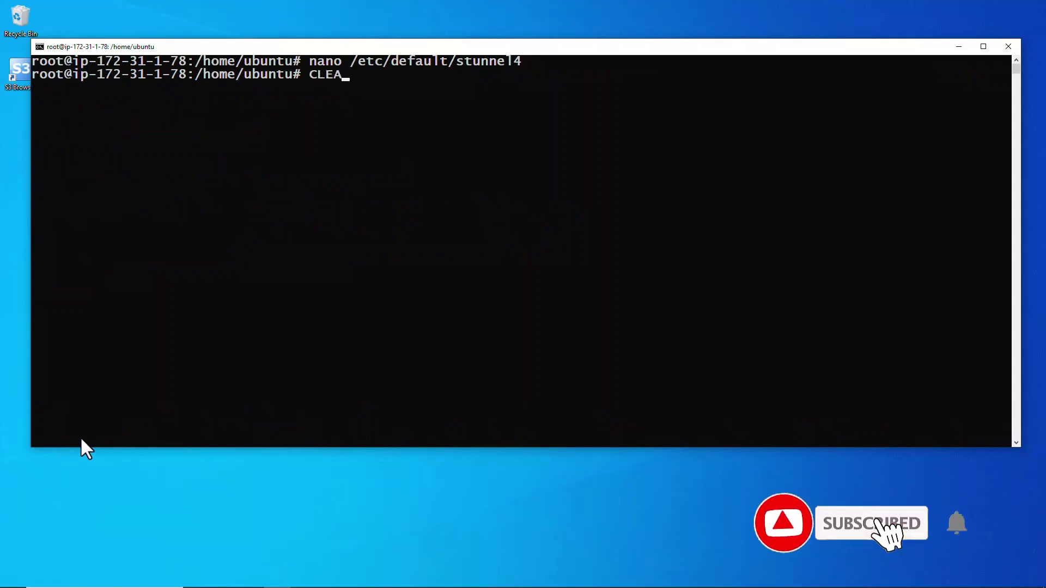
- Correct the mistyped uppercase command and clear the terminal
{"action": "key", "text": "BackSpace"}
{"action": "key", "text": "BackSpace"}
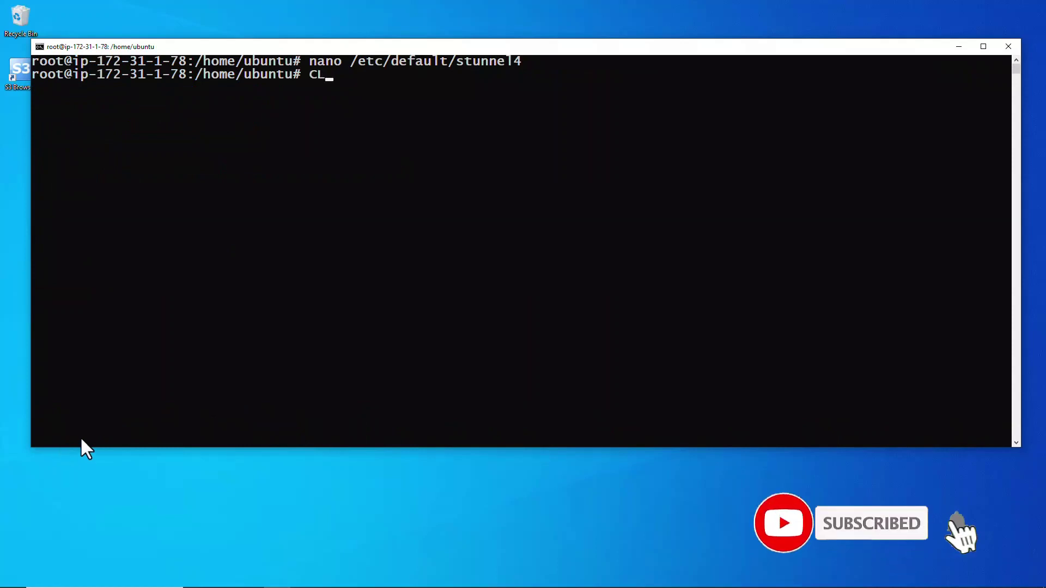
{"action": "key", "text": "BackSpace"}
{"action": "key", "text": "BackSpace"}
{"action": "type", "text": "clear"}
{"action": "key", "text": "Return"}
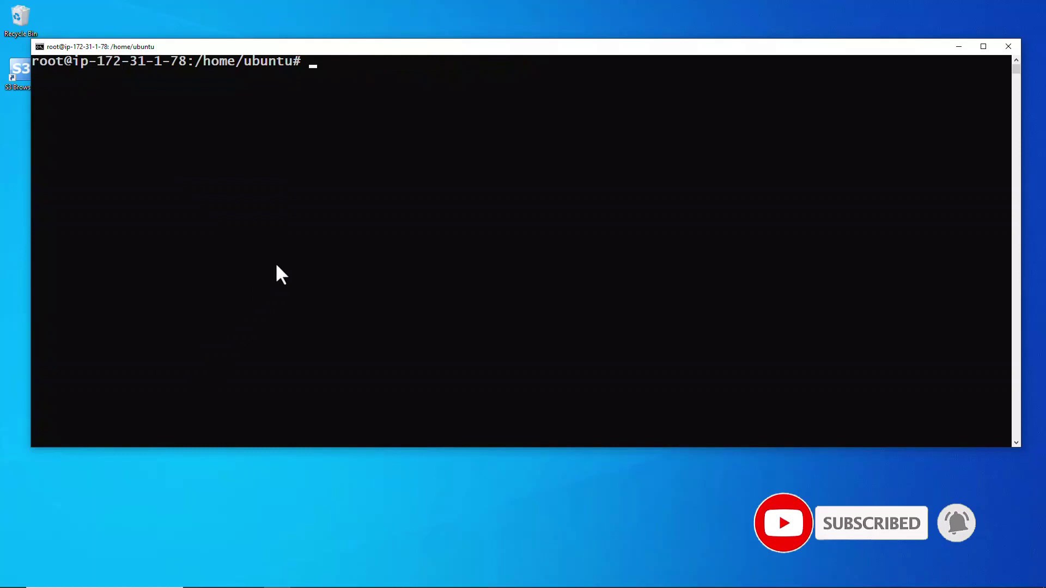
{"action": "type", "text": "nan"}
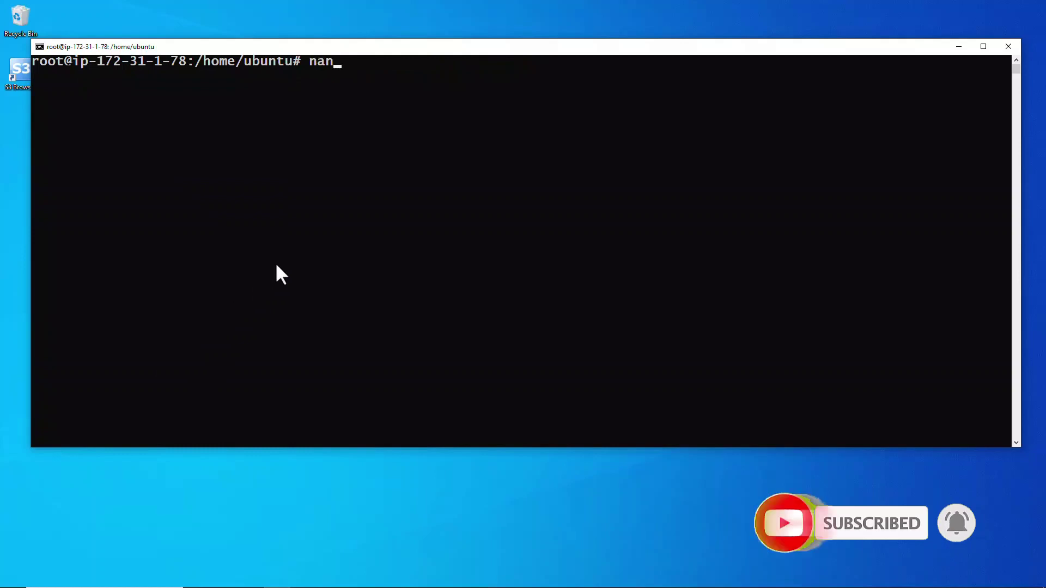
{"action": "type", "text": "o "}
{"action": "type", "text": "/etc/"}
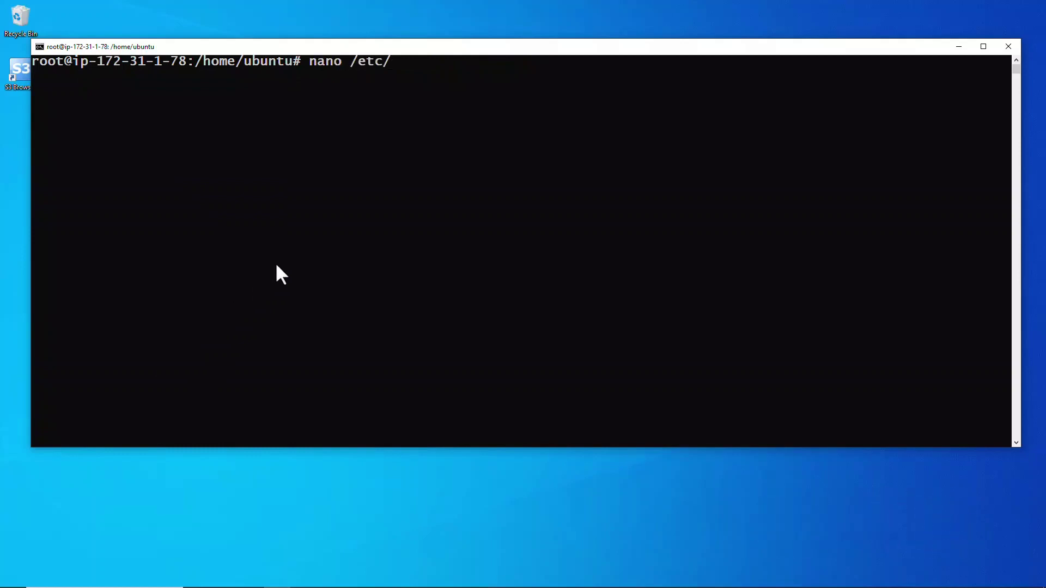
{"action": "type", "text": "nginx/nginx.conf"}
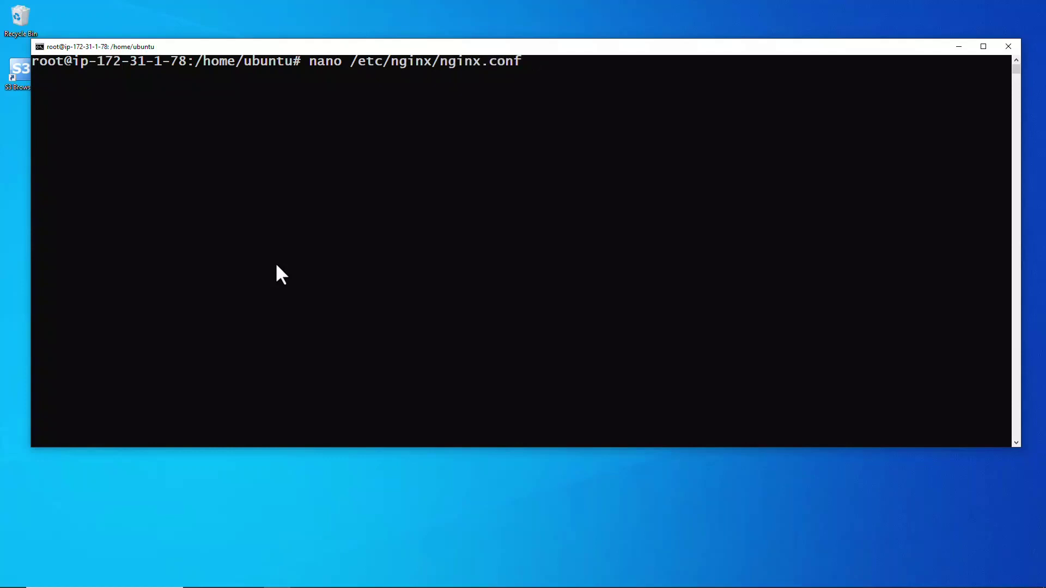
- In nginx.conf's rtmp block, insert blank lines after the Twitch and YouTube push lines
{"action": "key", "text": "Return"}
{"action": "key", "text": "Down"}
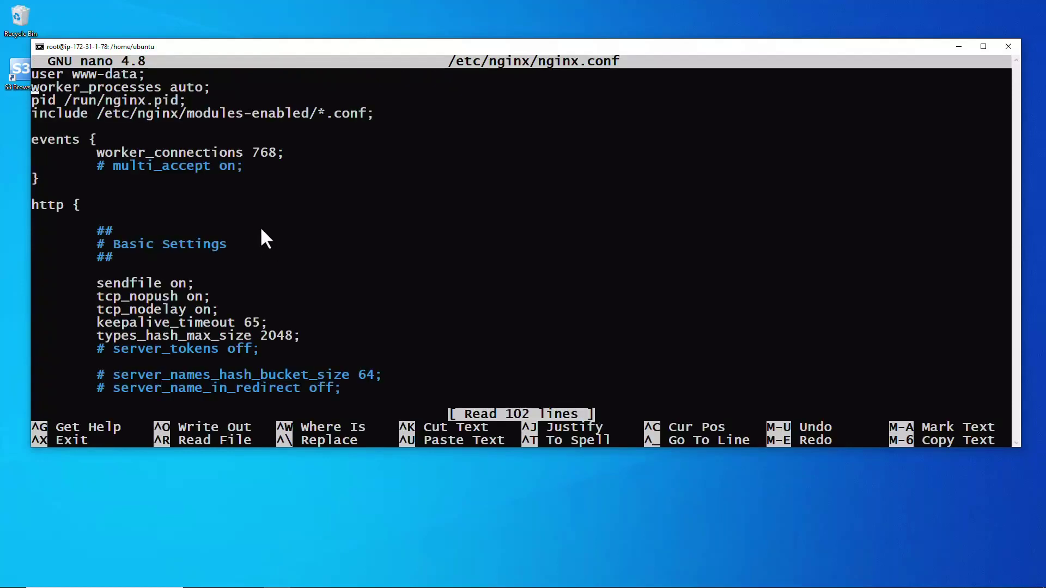
{"action": "key", "text": "Down"}
{"action": "key", "text": "Down"}
{"action": "key", "text": "Down"}
{"action": "key", "text": "Down"}
{"action": "key", "text": "Down"}
{"action": "key", "text": "Down"}
{"action": "key", "text": "Down"}
{"action": "key", "text": "Down"}
{"action": "key", "text": "Down"}
{"action": "key", "text": "Down"}
{"action": "key", "text": "Down"}
{"action": "key", "text": "Down"}
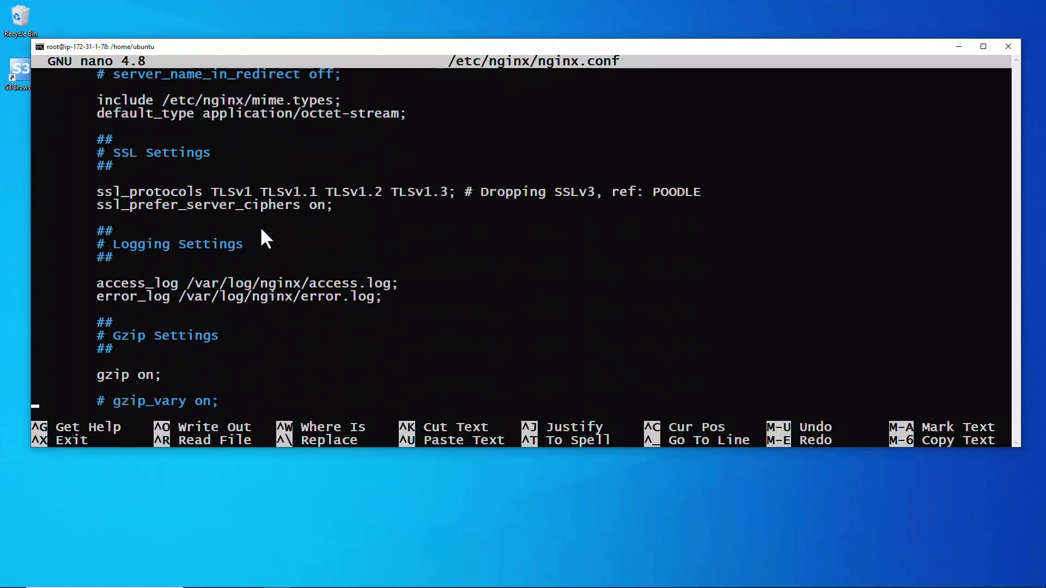
{"action": "key", "text": "Down"}
{"action": "key", "text": "Down"}
{"action": "key", "text": "Down"}
{"action": "key", "text": "Down"}
{"action": "key", "text": "Down"}
{"action": "key", "text": "Down"}
{"action": "key", "text": "Down"}
{"action": "key", "text": "Down"}
{"action": "key", "text": "Down"}
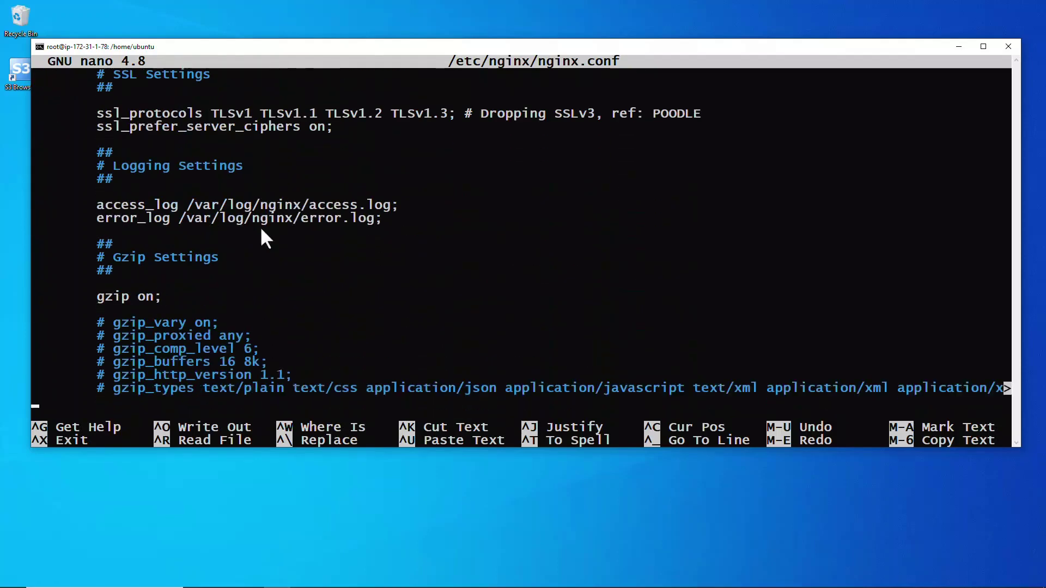
{"action": "key", "text": "Down"}
{"action": "key", "text": "Down"}
{"action": "key", "text": "Down"}
{"action": "key", "text": "Down"}
{"action": "key", "text": "Down"}
{"action": "key", "text": "Down"}
{"action": "key", "text": "Down"}
{"action": "key", "text": "Down"}
{"action": "key", "text": "Down"}
{"action": "key", "text": "Down"}
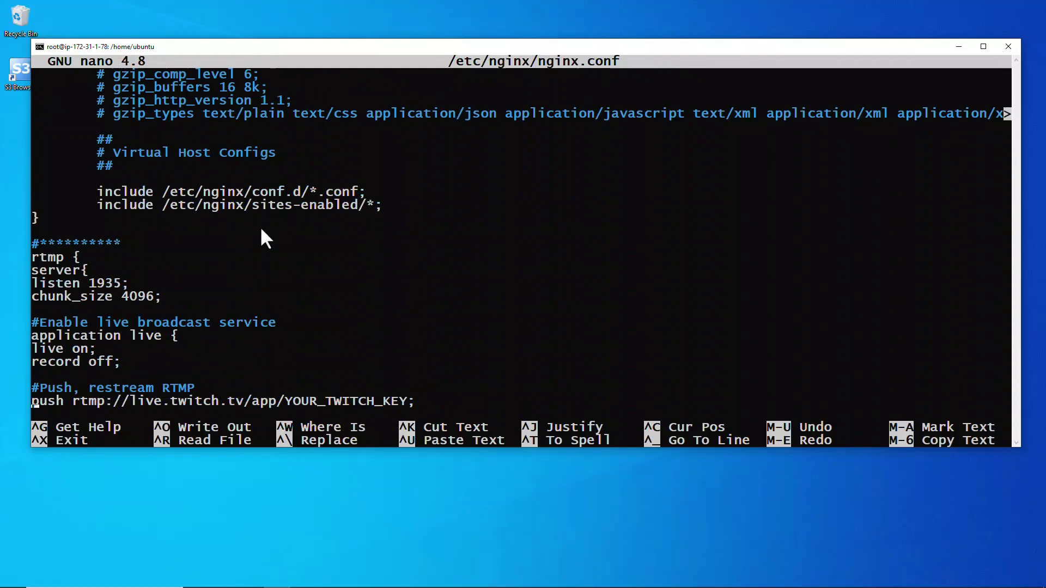
{"action": "key", "text": "Down"}
{"action": "key", "text": "Down"}
{"action": "key", "text": "Up"}
{"action": "key", "text": "Up"}
{"action": "key", "text": "Up"}
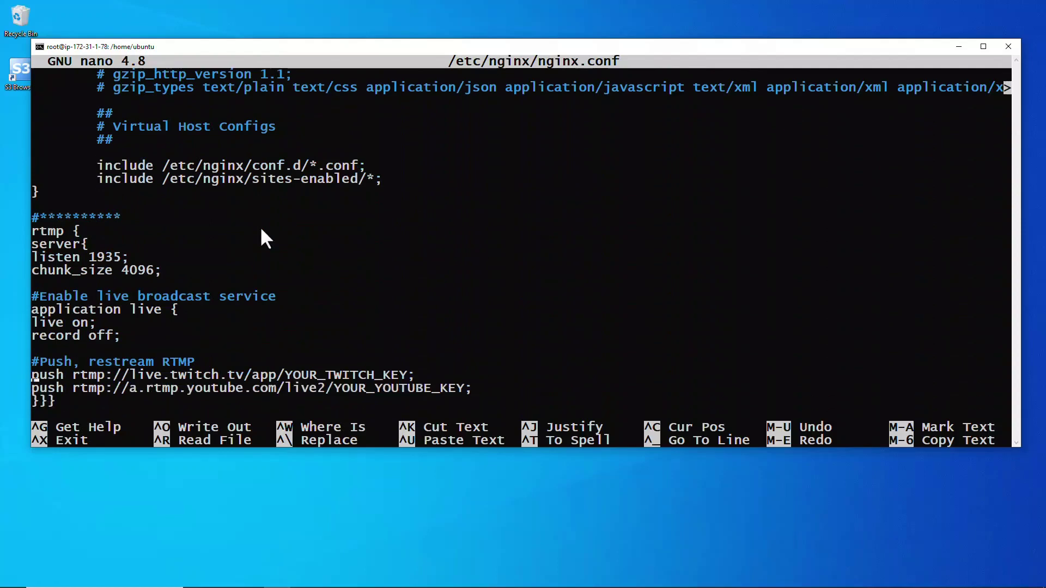
{"action": "key", "text": "Up"}
{"action": "key", "text": "Up"}
{"action": "key", "text": "Up"}
{"action": "key", "text": "Up"}
{"action": "key", "text": "Up"}
{"action": "key", "text": "Up"}
{"action": "key", "text": "Up"}
{"action": "key", "text": "Up"}
{"action": "key", "text": "Up"}
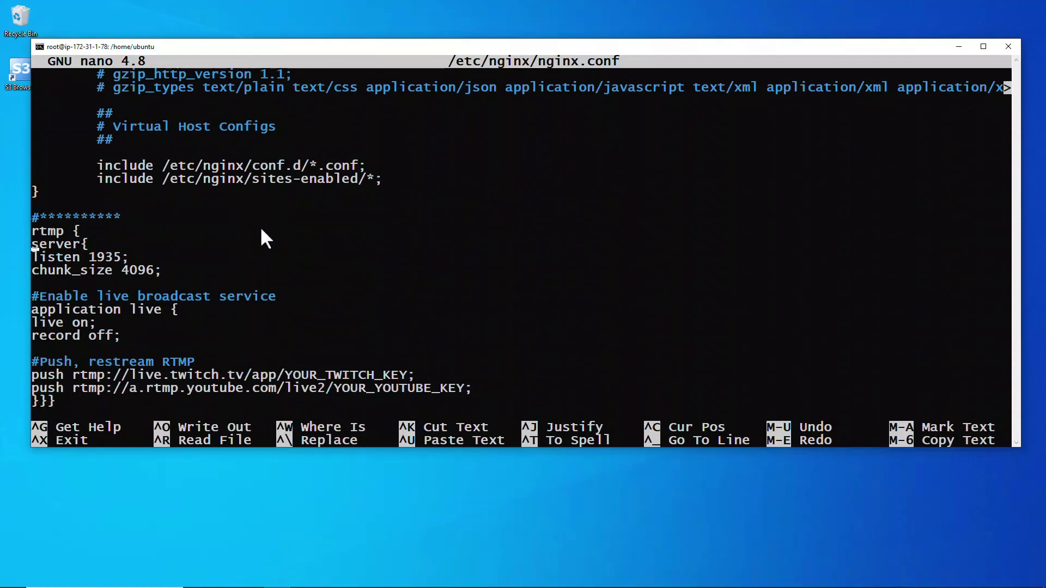
{"action": "key", "text": "Down"}
{"action": "key", "text": "Down"}
{"action": "key", "text": "Down"}
{"action": "key", "text": "Down"}
{"action": "key", "text": "Down"}
{"action": "key", "text": "Down"}
{"action": "key", "text": "Down"}
{"action": "key", "text": "Down"}
{"action": "key", "text": "Down"}
{"action": "key", "text": "Down"}
{"action": "key", "text": "Down"}
{"action": "key", "text": "Down"}
{"action": "key", "text": "Return"}
{"action": "key", "text": "Return"}
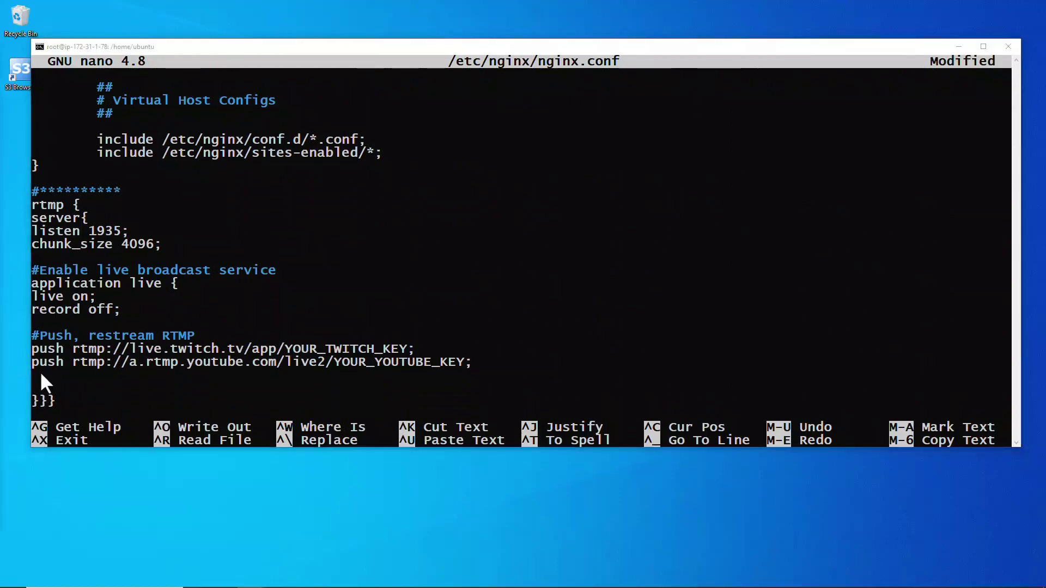
- Paste a Facebook push line targeting 127.0.0.1:19350 into the rtmp block and save nginx.conf
{"action": "right_click", "coordinate": [40, 373]}
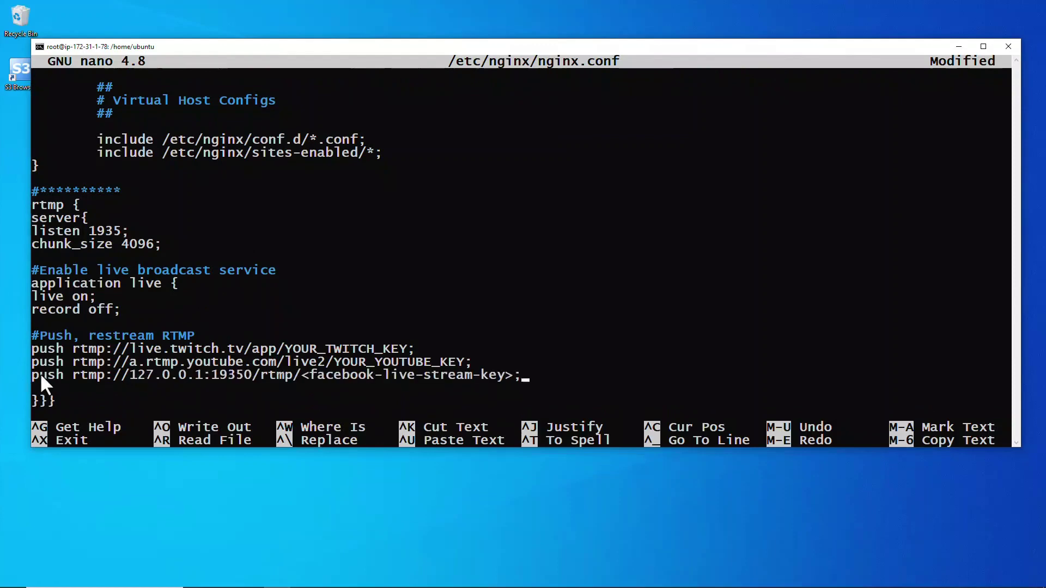
{"action": "key", "text": "Left"}
{"action": "key", "text": "Left"}
{"action": "key", "text": "Left"}
{"action": "key", "text": "Left"}
{"action": "key", "text": "Left"}
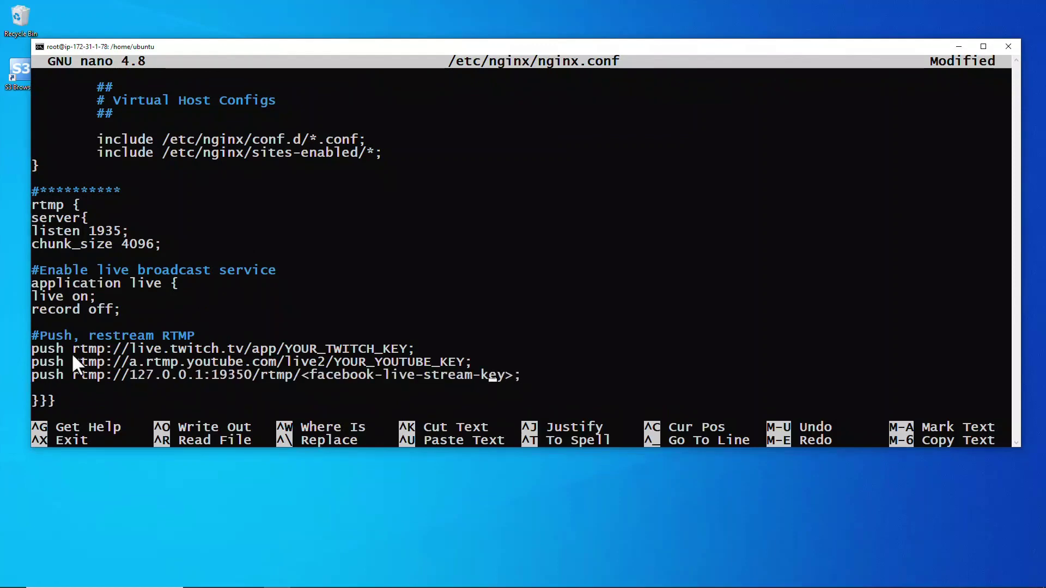
{"action": "key", "text": "Left"}
{"action": "key", "text": "Left"}
{"action": "key", "text": "Left"}
{"action": "key", "text": "Left"}
{"action": "key", "text": "Left"}
{"action": "key", "text": "Left"}
{"action": "key", "text": "Left"}
{"action": "key", "text": "Left"}
{"action": "key", "text": "Left"}
{"action": "key", "text": "Left"}
{"action": "key", "text": "Left"}
{"action": "key", "text": "Left"}
{"action": "key", "text": "ctrl+o"}
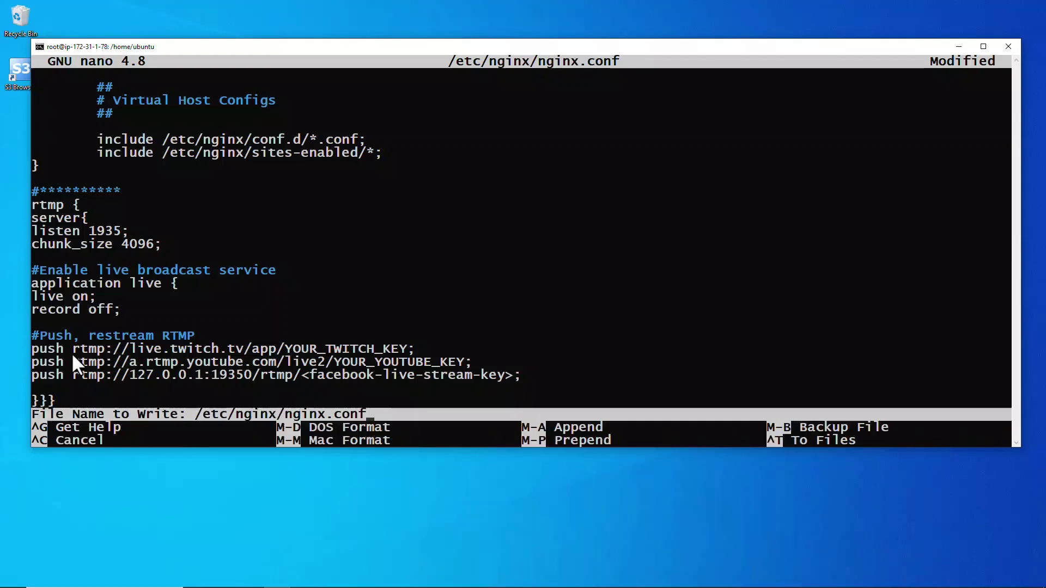
{"action": "key", "text": "Return"}
- Exit nano, clear the screen, and run nginx -t to confirm syntax ok
{"action": "key", "text": "ctrl+x"}
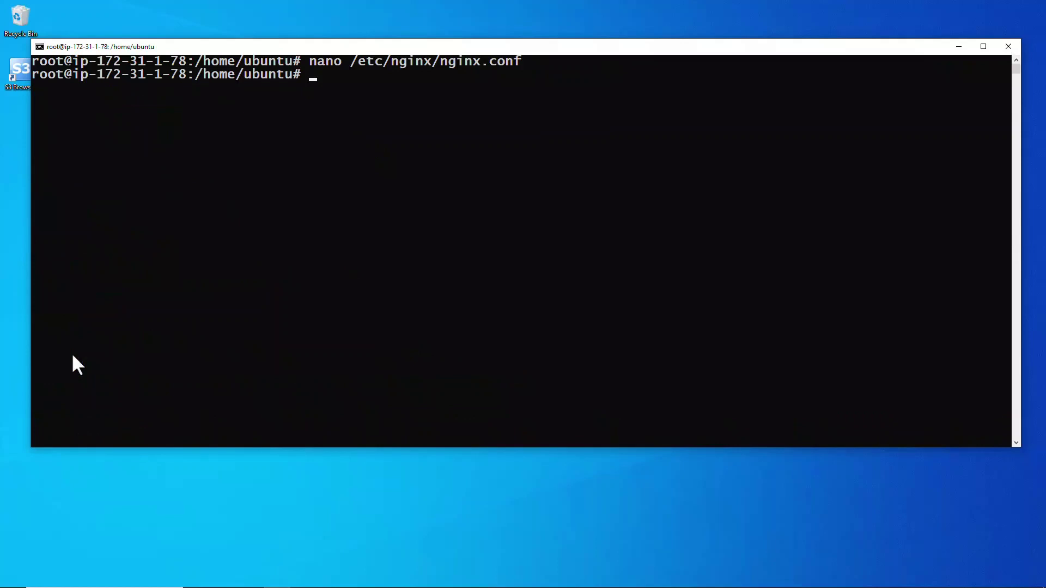
{"action": "type", "text": "clear"}
{"action": "key", "text": "Return"}
{"action": "type", "text": "ngi"}
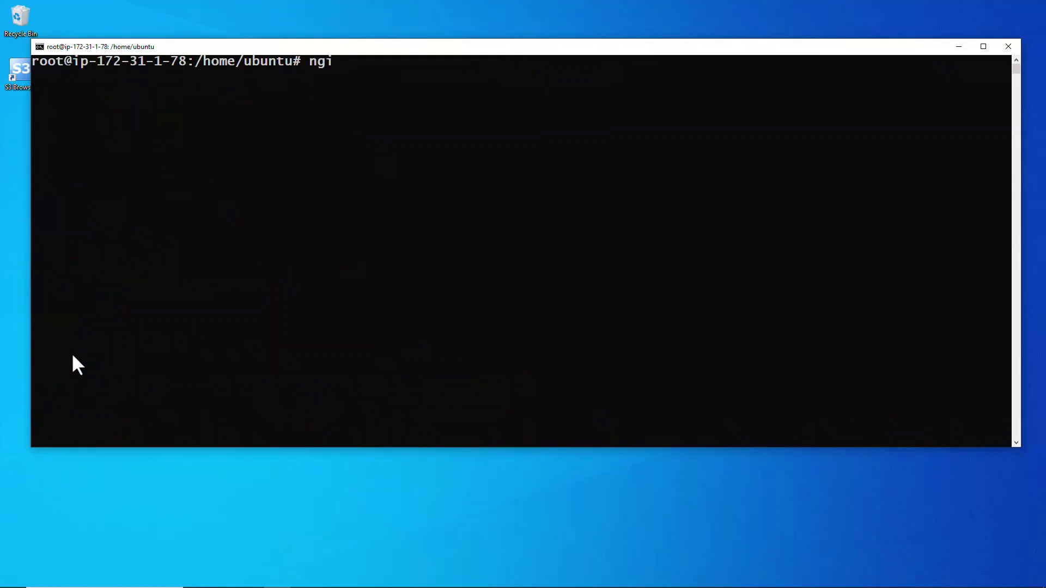
{"action": "type", "text": "nx -t"}
{"action": "key", "text": "Return"}
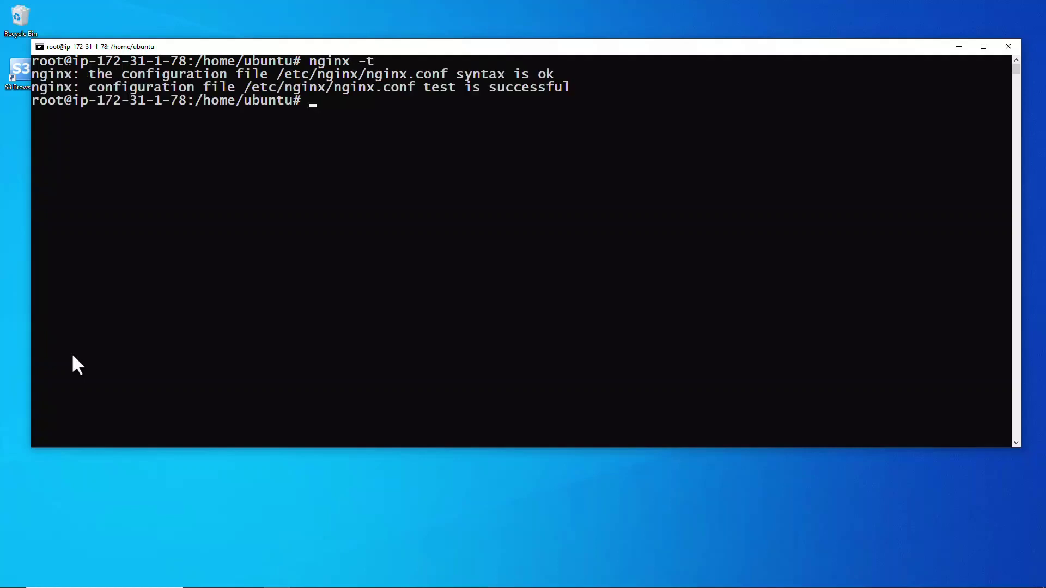
{"action": "type", "text": "clear"}
- Clear the screen, run systemctl restart stunnel4.service, then recall that command to edit it
{"action": "key", "text": "Return"}
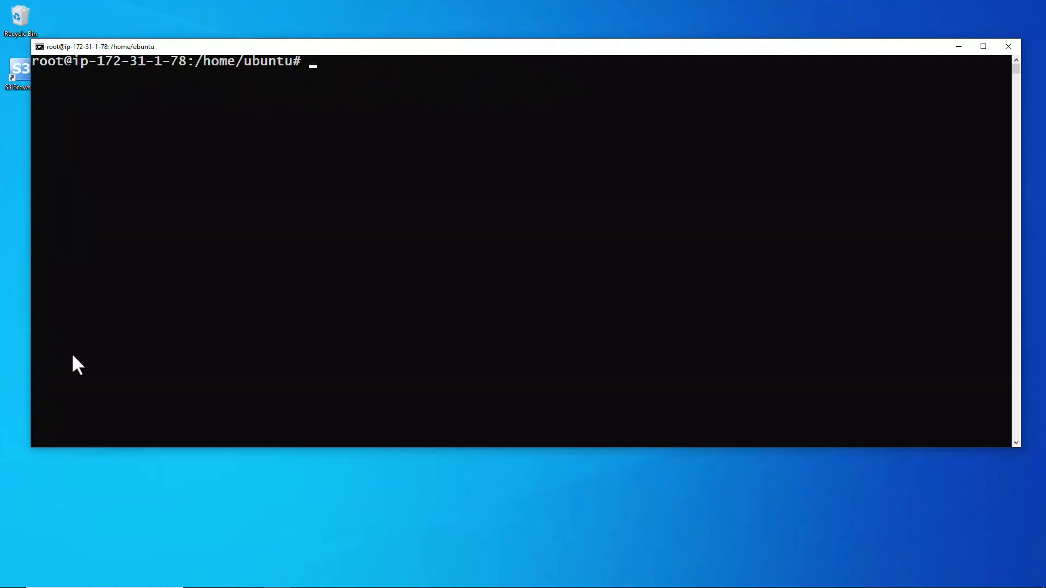
{"action": "type", "text": "systemctl restart "}
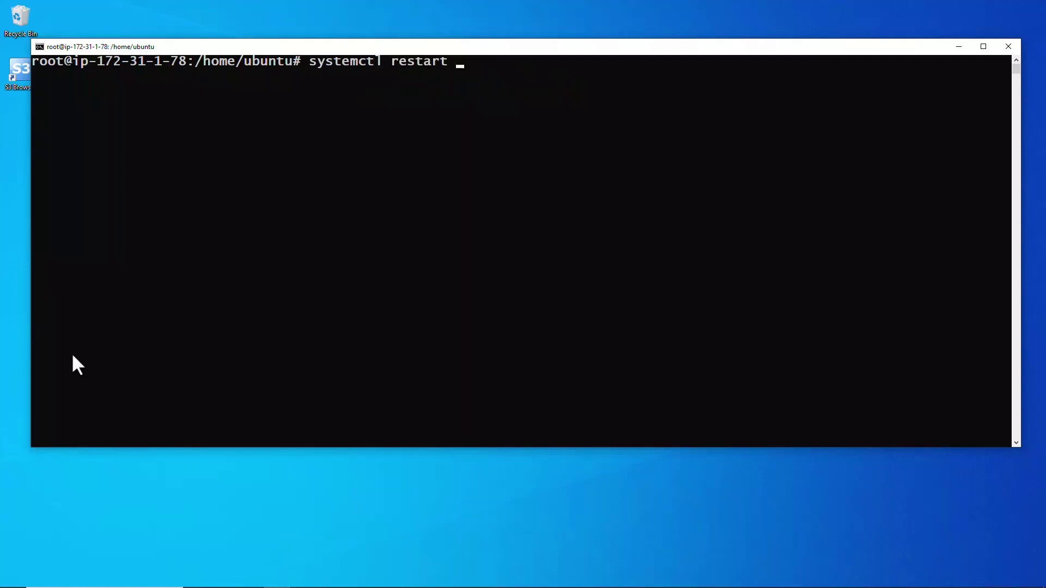
{"action": "type", "text": "stunnel4.ser"}
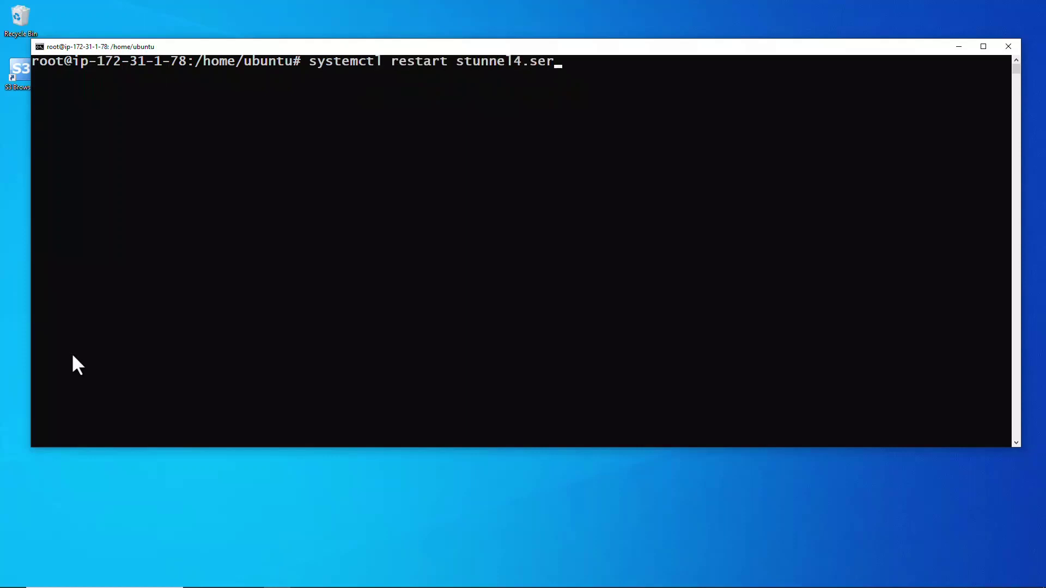
{"action": "type", "text": "vice"}
{"action": "key", "text": "Return"}
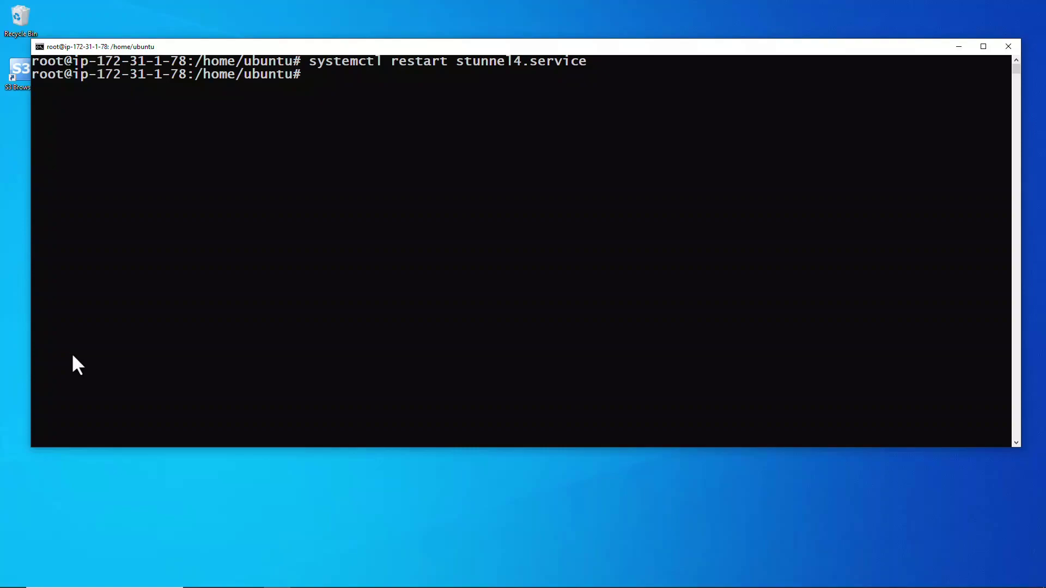
{"action": "key", "text": "Up"}
{"action": "key", "text": "BackSpace"}
{"action": "key", "text": "BackSpace"}
{"action": "key", "text": "BackSpace"}
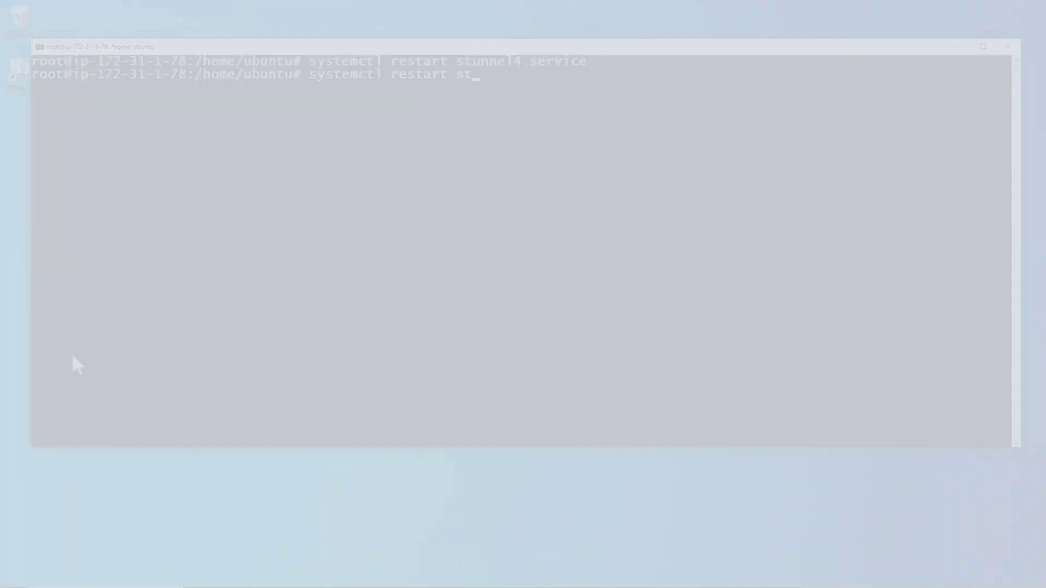